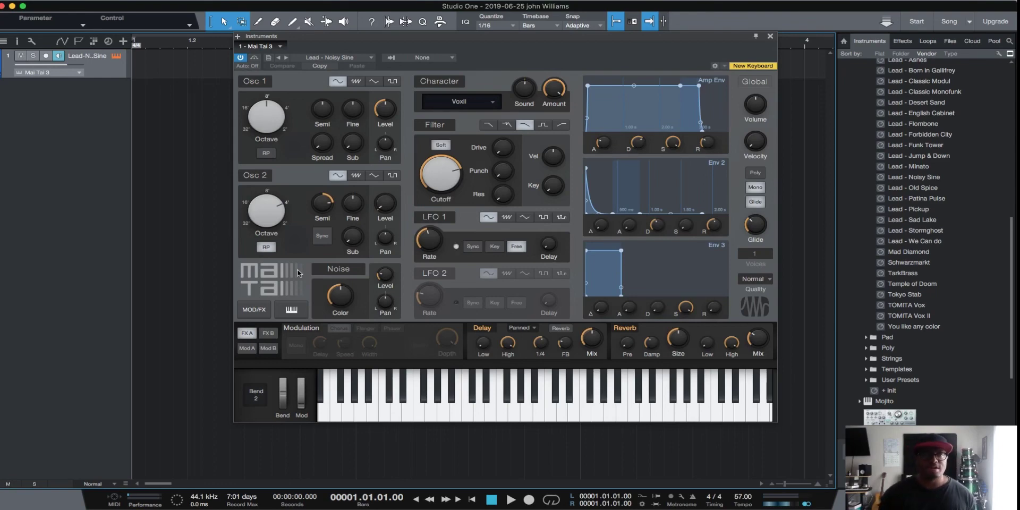
key("ctrl+Left")
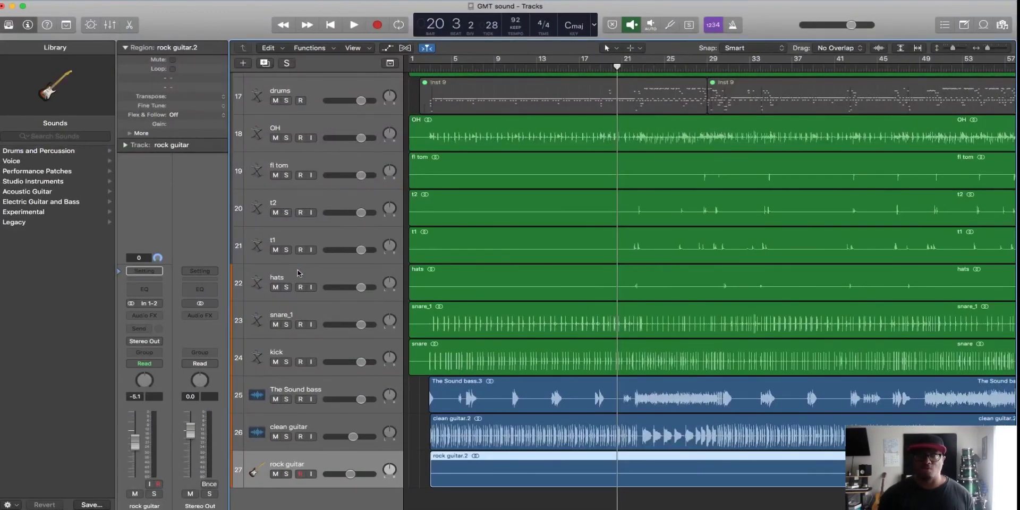
key("space")
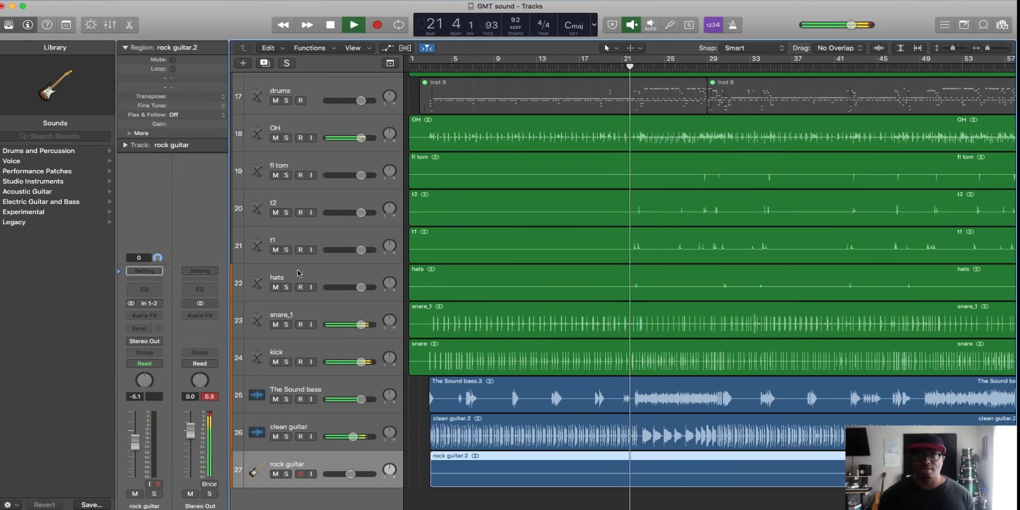
key("space")
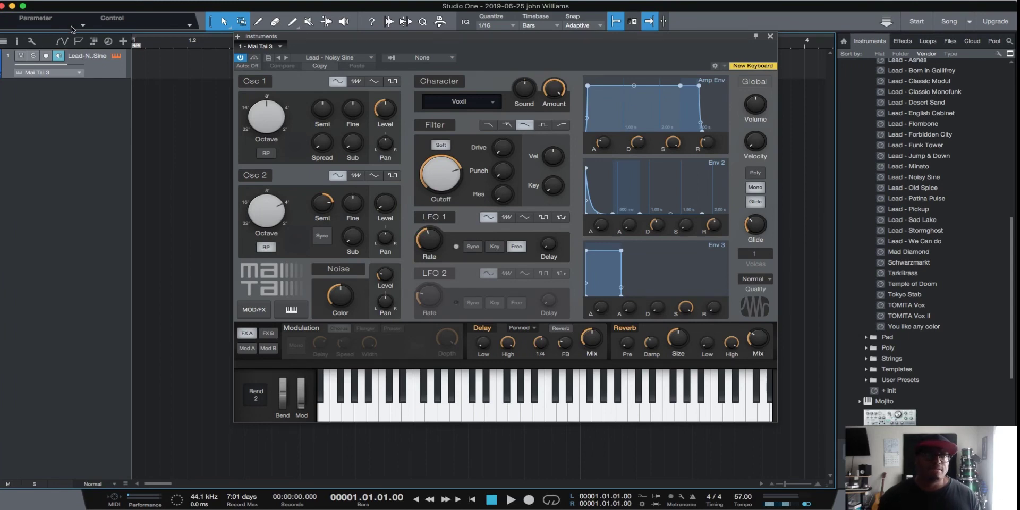
Confirm Soundflower (64ch) as the playback device in Studio One's Audio Setup preferences.
left_click(52, 1)
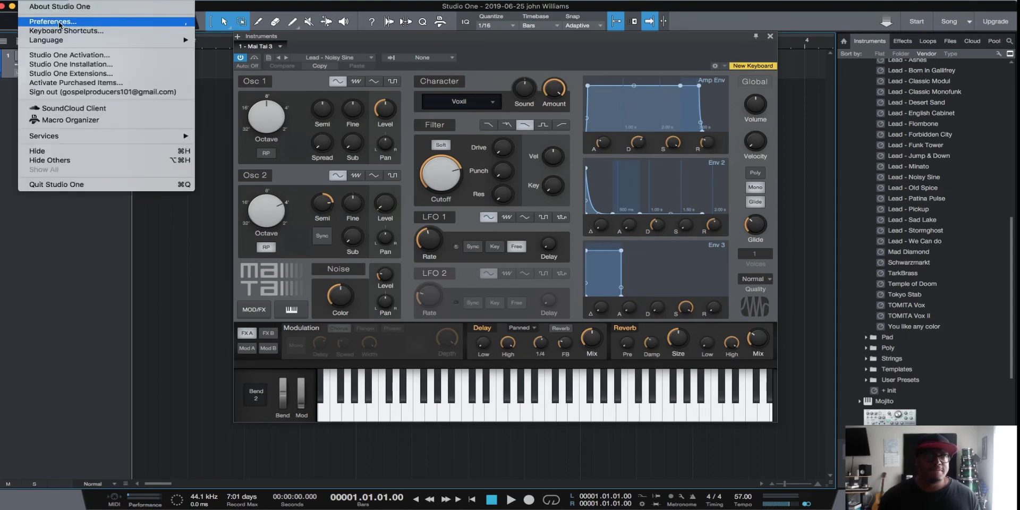
left_click(54, 21)
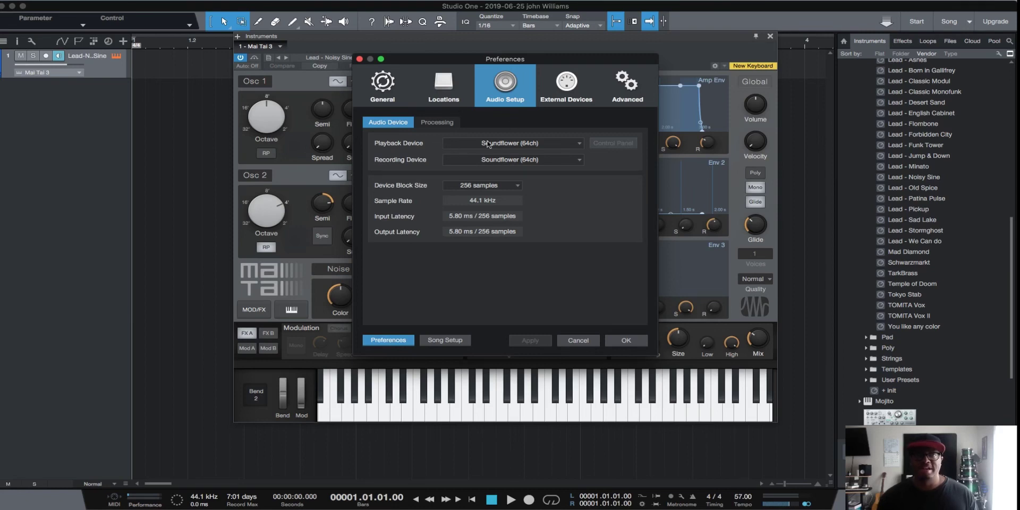
left_click(527, 145)
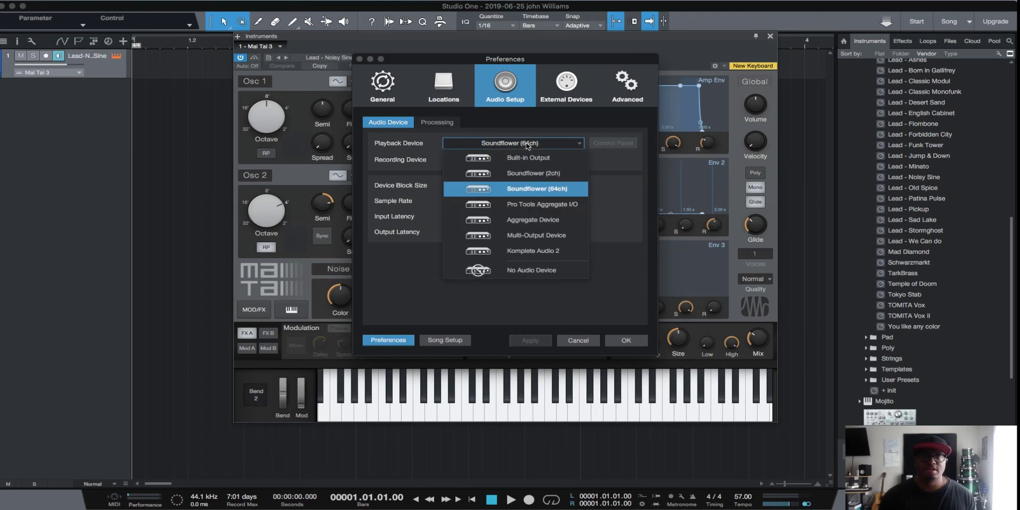
left_click(549, 132)
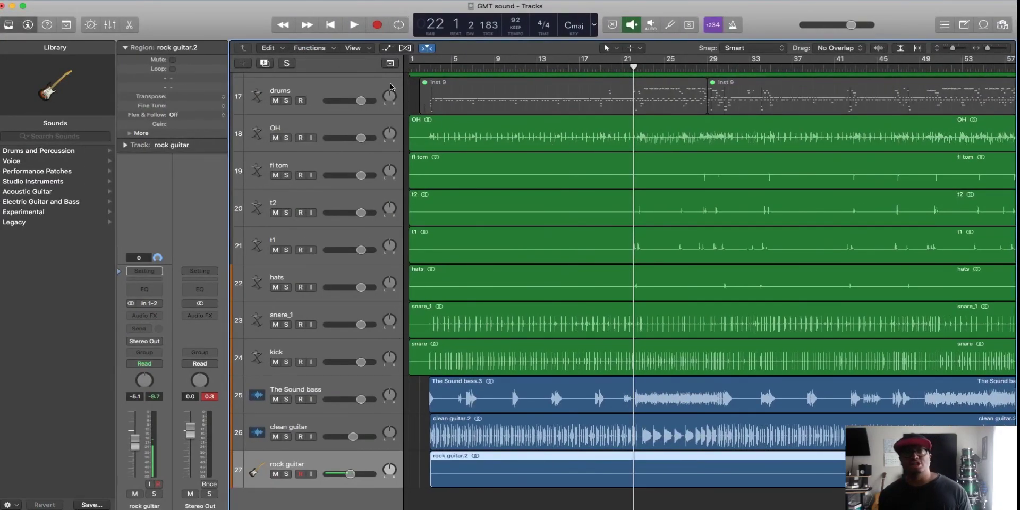
Set Logic's audio input device to Soundflower (64ch), apply it, and dismiss the plug-in alert.
left_click(85, 0)
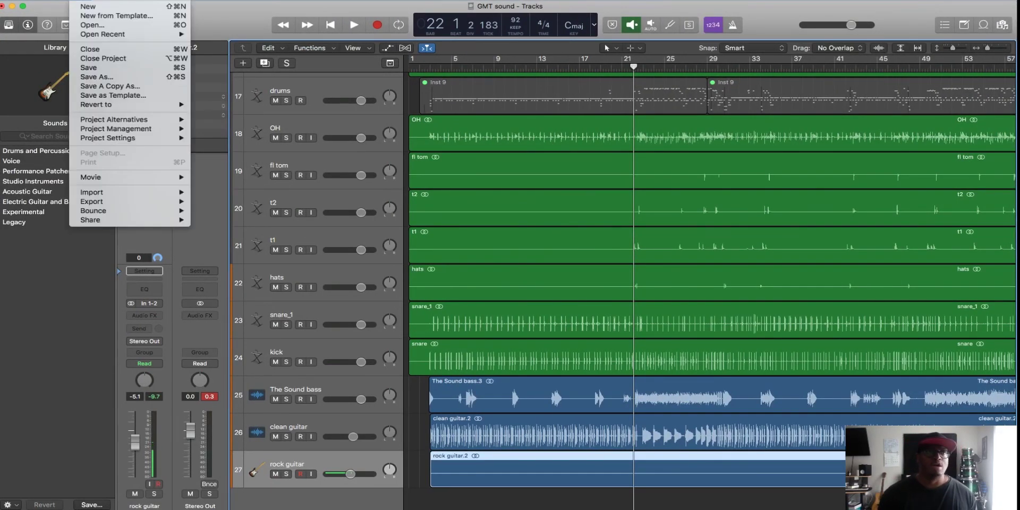
mouse_move(42, 0)
mouse_move(61, 22)
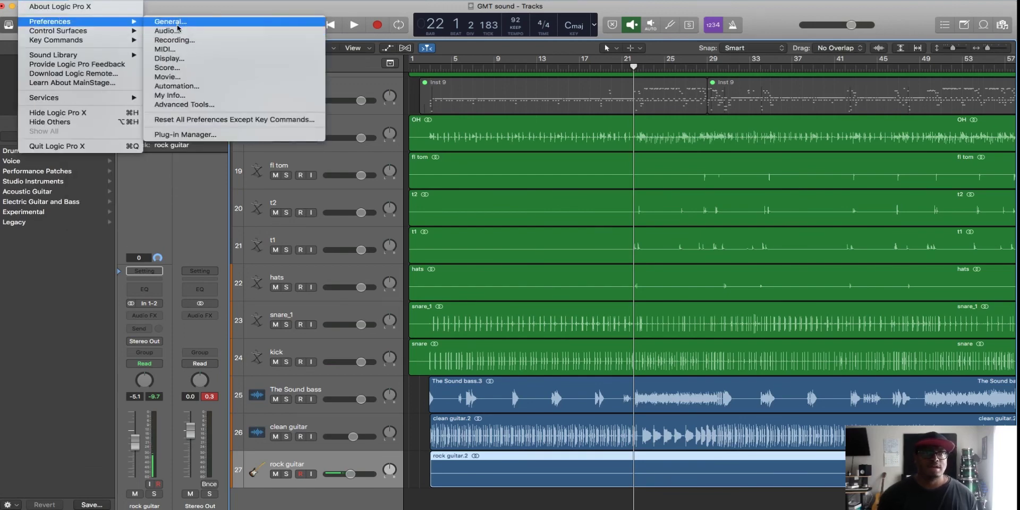
left_click(178, 32)
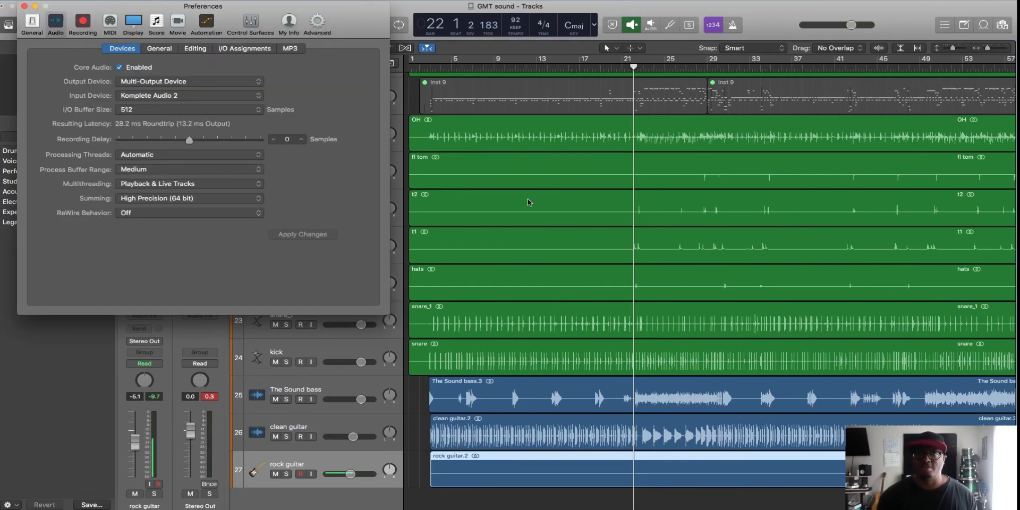
left_click(173, 99)
left_click(171, 104)
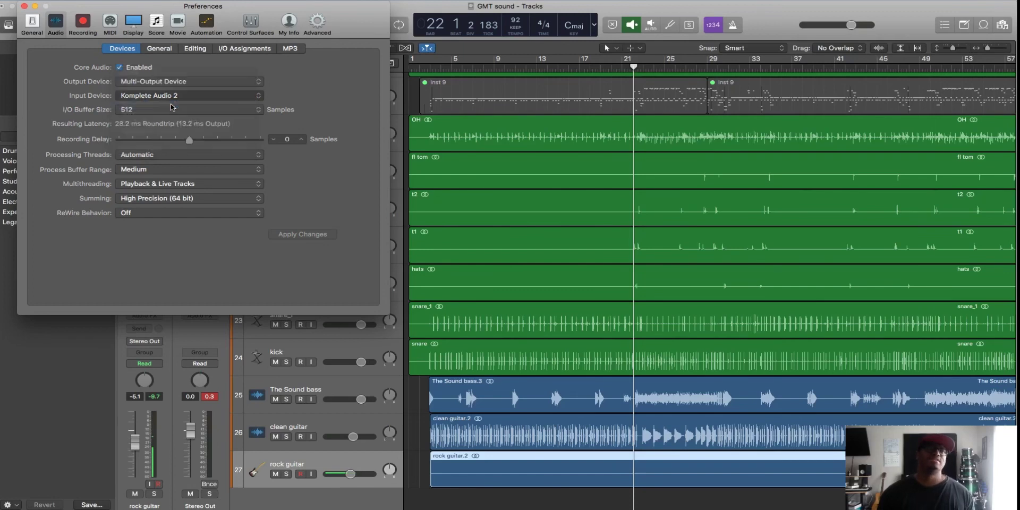
left_click(175, 96)
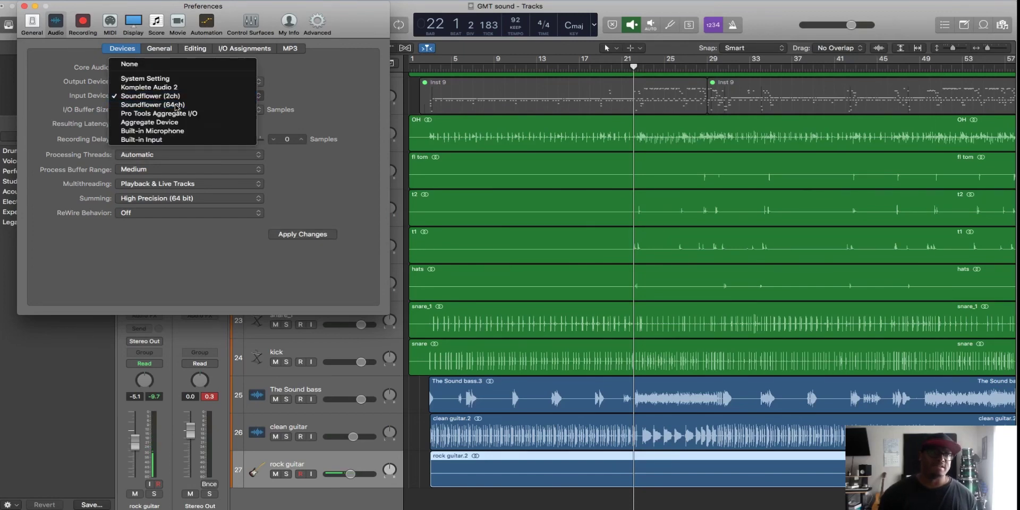
left_click(175, 105)
left_click(298, 234)
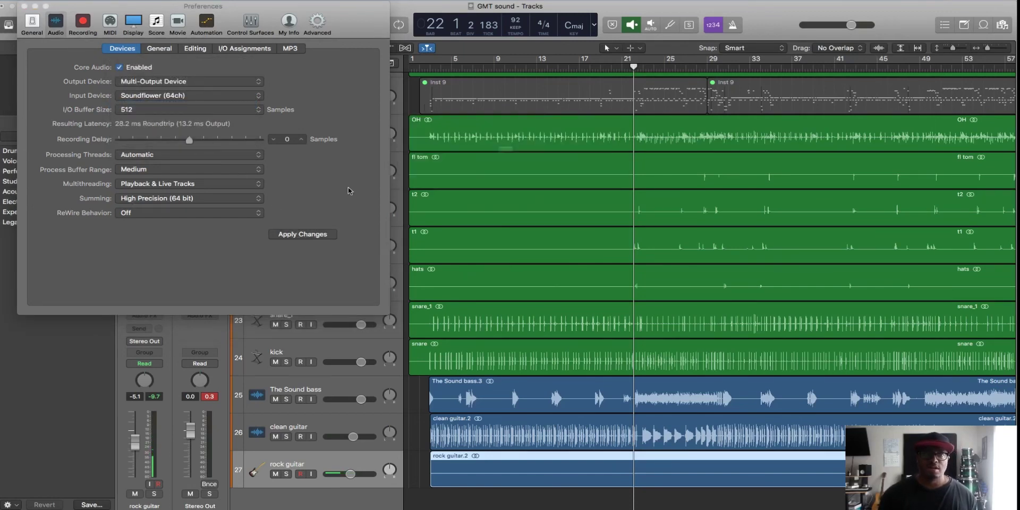
left_click(593, 177)
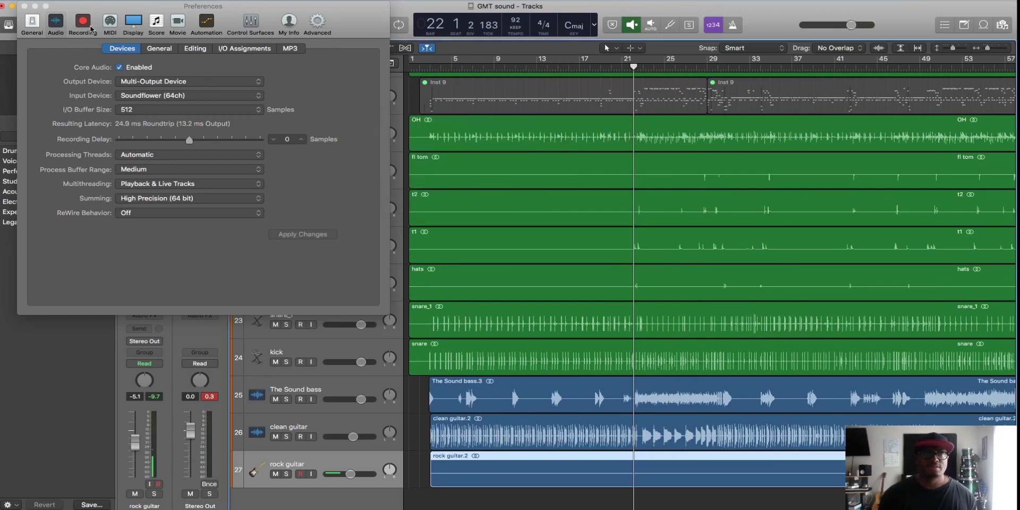
left_click(24, 6)
Create a new audio track, Audio 27, taking Input 1 + 2 as its input.
scroll(422, 301, "down", 1)
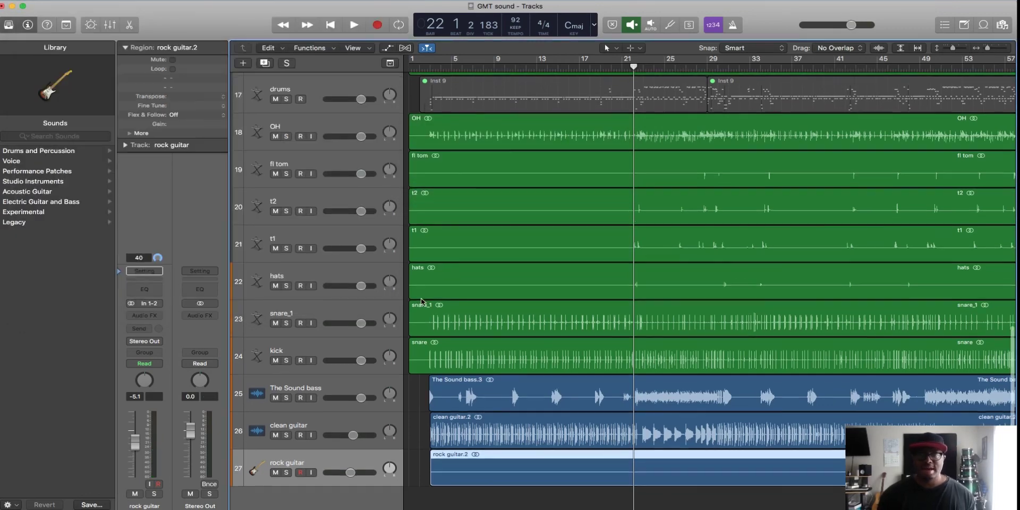
scroll(421, 301, "up", 1)
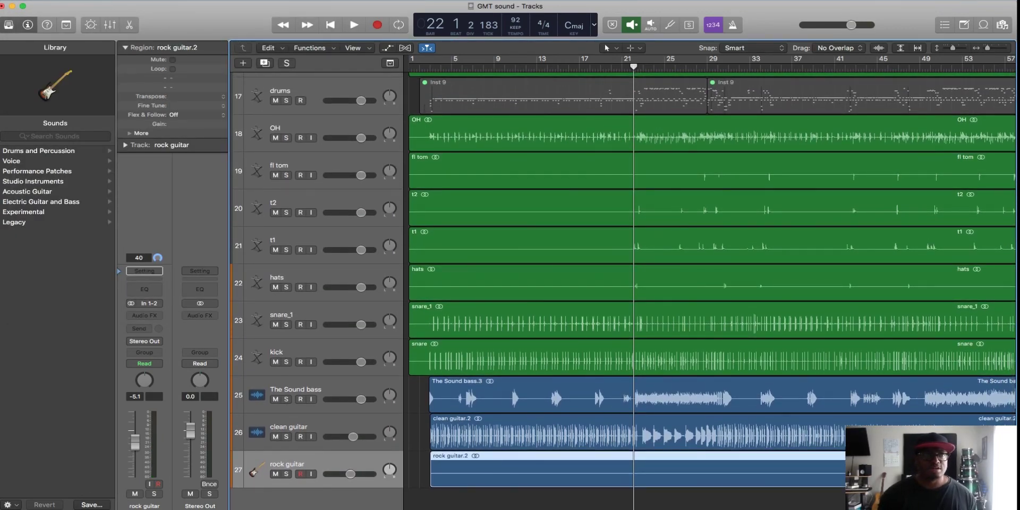
left_click(77, 0)
left_click(77, 0)
left_click(243, 64)
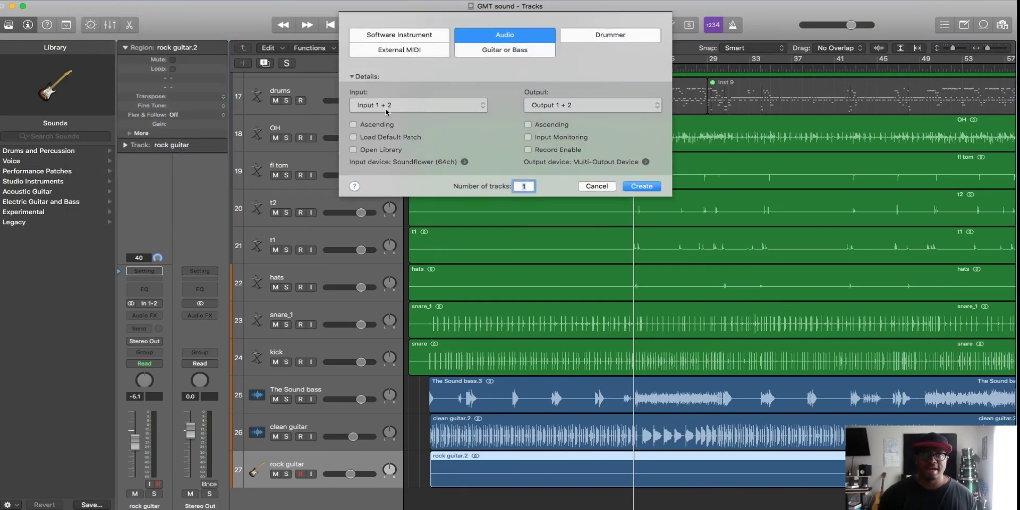
left_click(403, 106)
left_click(410, 106)
left_click(446, 106)
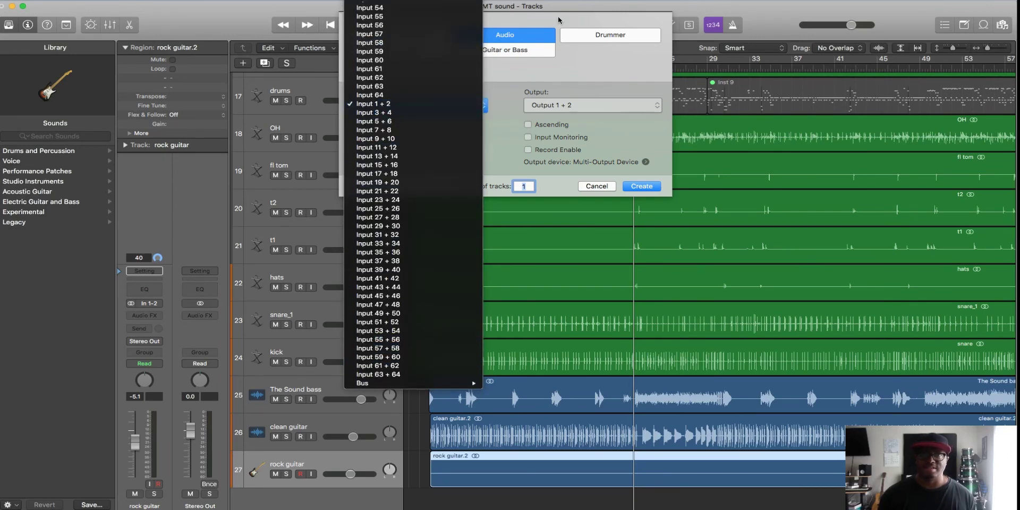
left_click(559, 19)
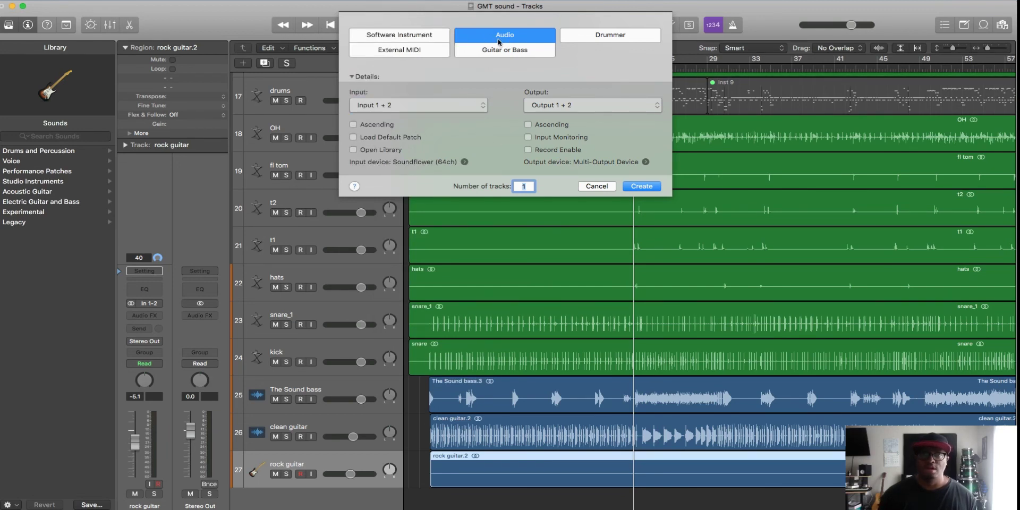
left_click(641, 186)
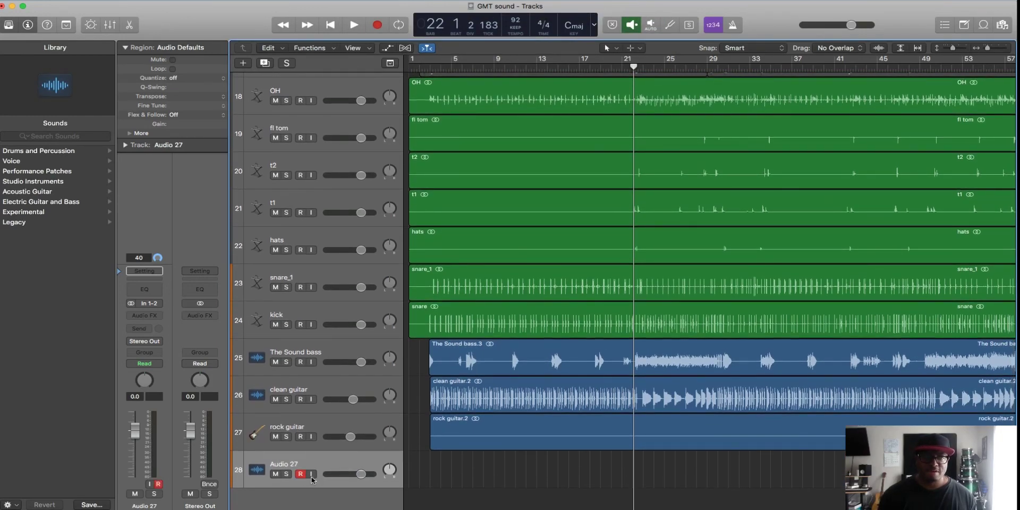
Turn on input monitoring for Audio 27 and record a short take starting from bar 19.
left_click(312, 474)
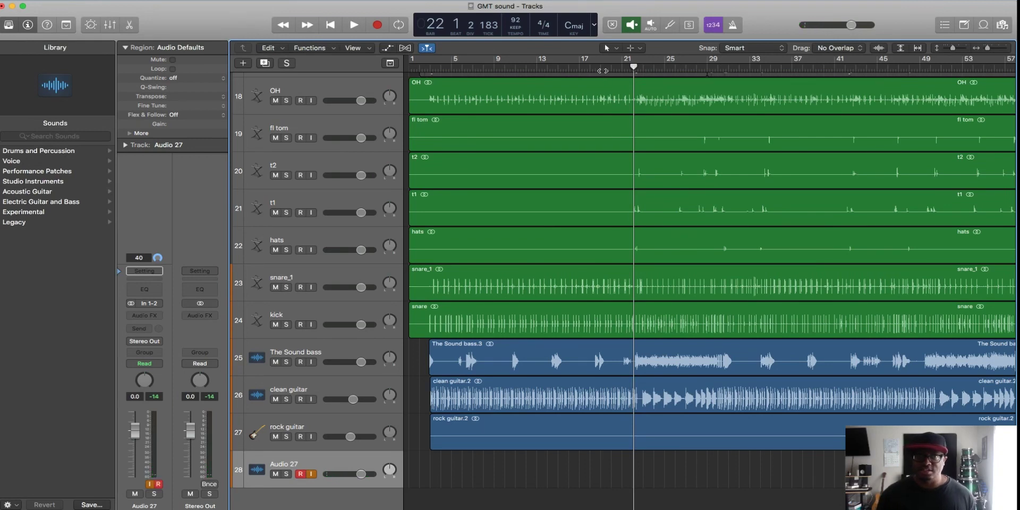
left_click(602, 67)
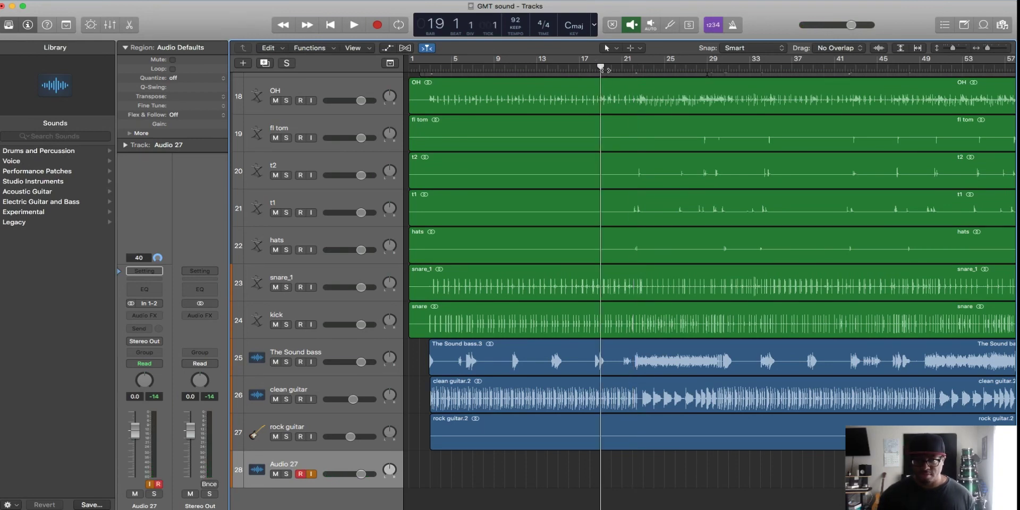
key("space")
key("r")
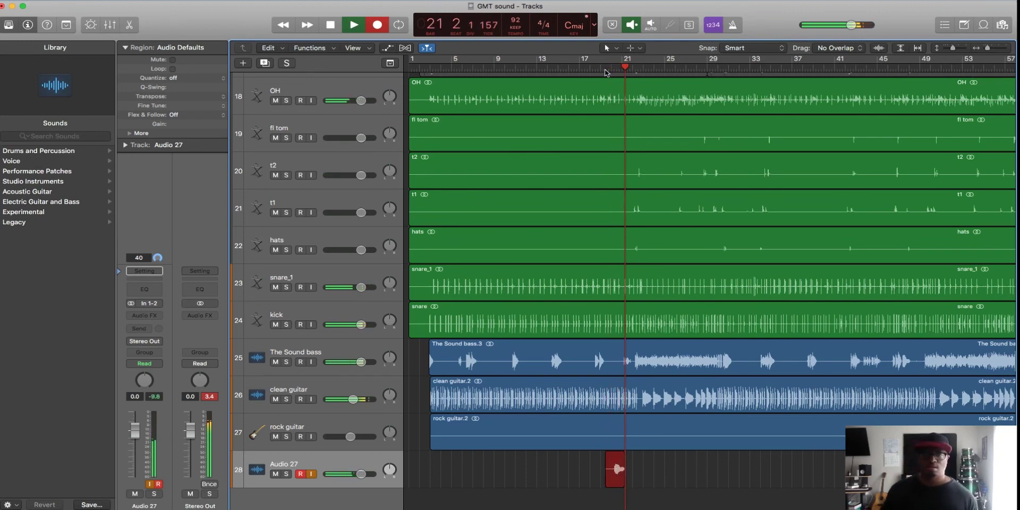
key("space")
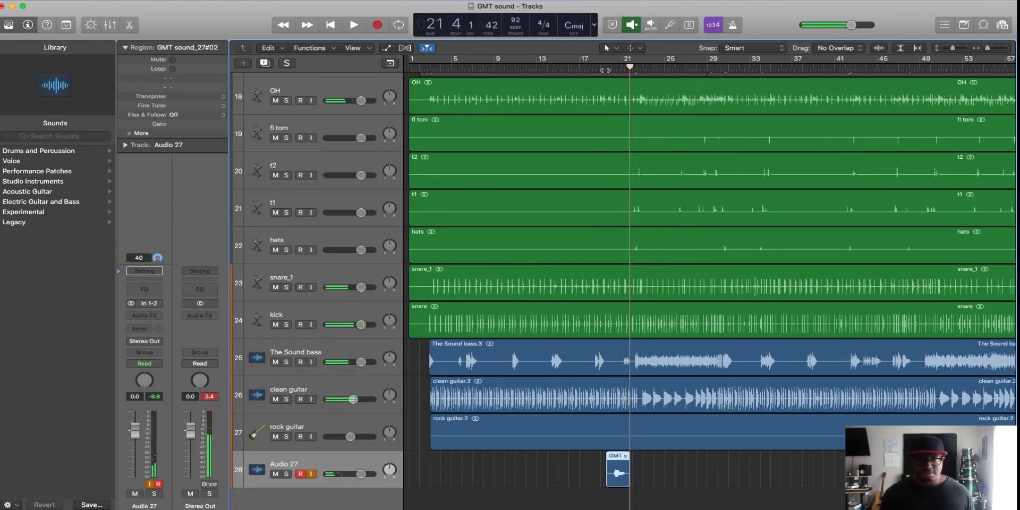
Play back the GMT sound_27#02 take from bar 20, then disarm Audio 27.
left_click(611, 68)
key("space")
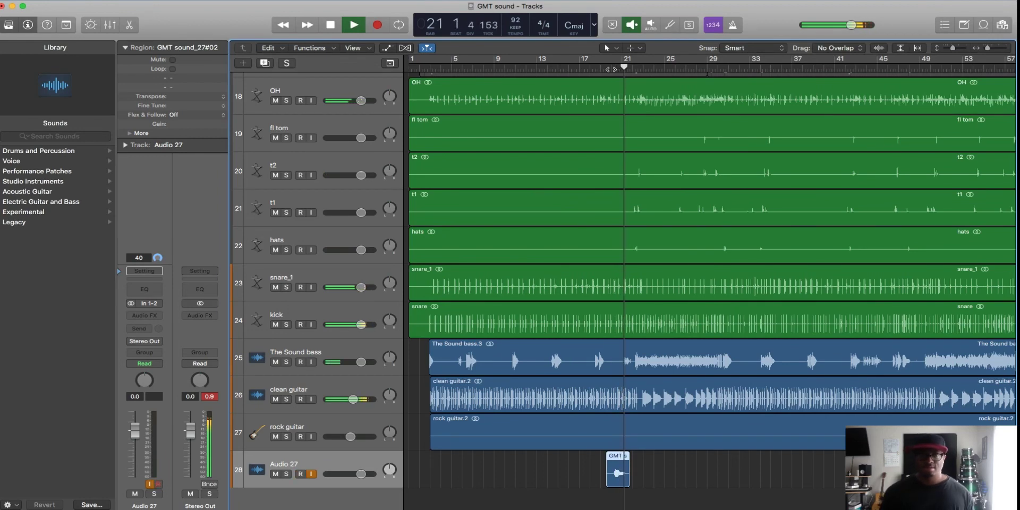
key("space")
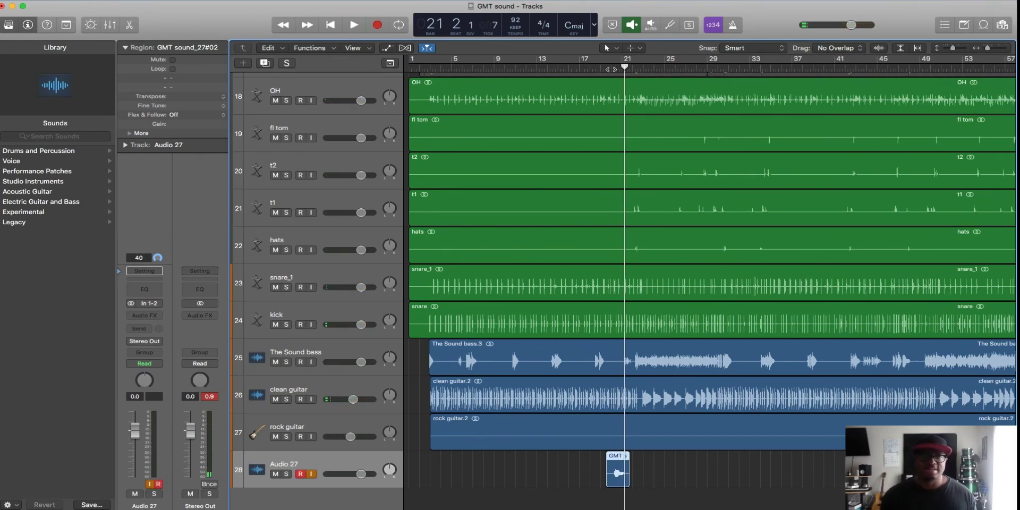
key("alt+r")
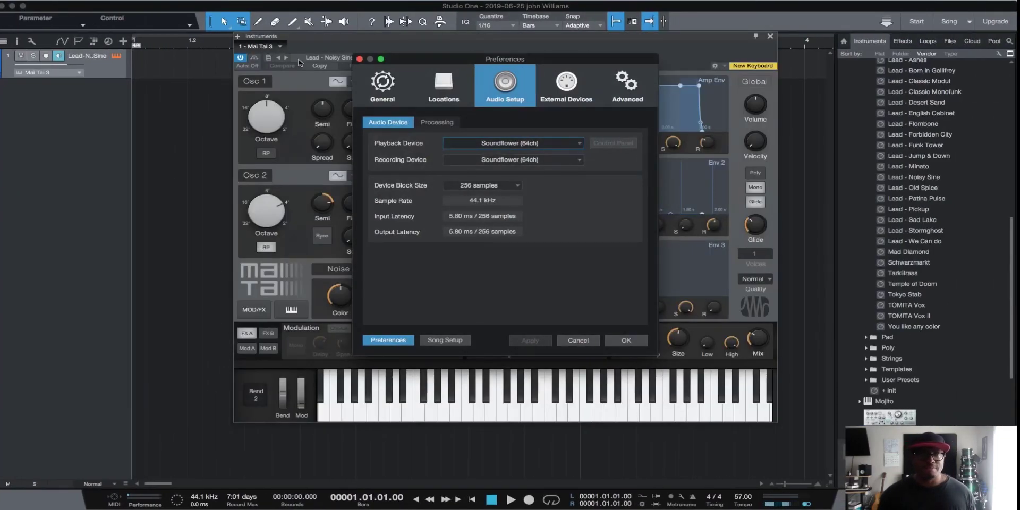
Close Studio One's Preferences and the Mai Tai editor, leaving the Mai Tai 3 arrangement.
left_click(359, 59)
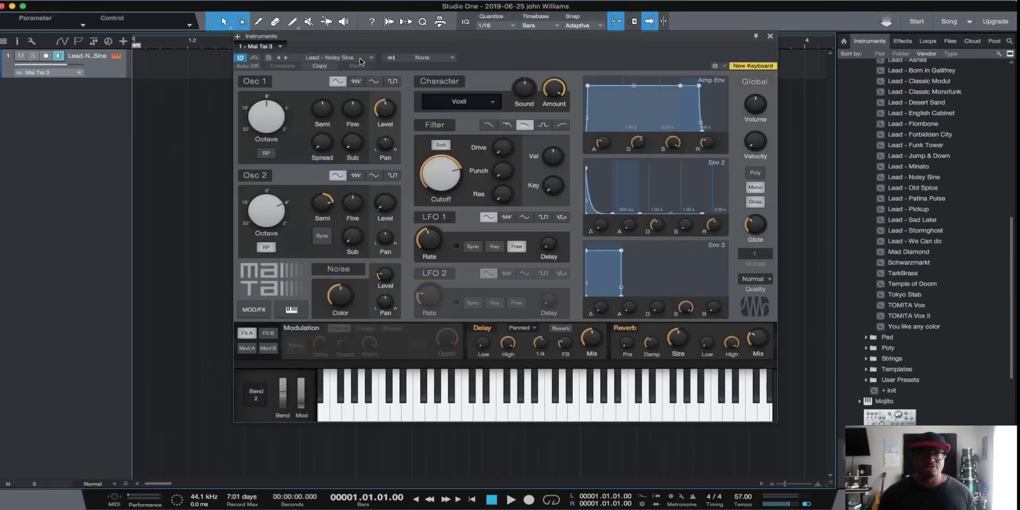
left_click(770, 36)
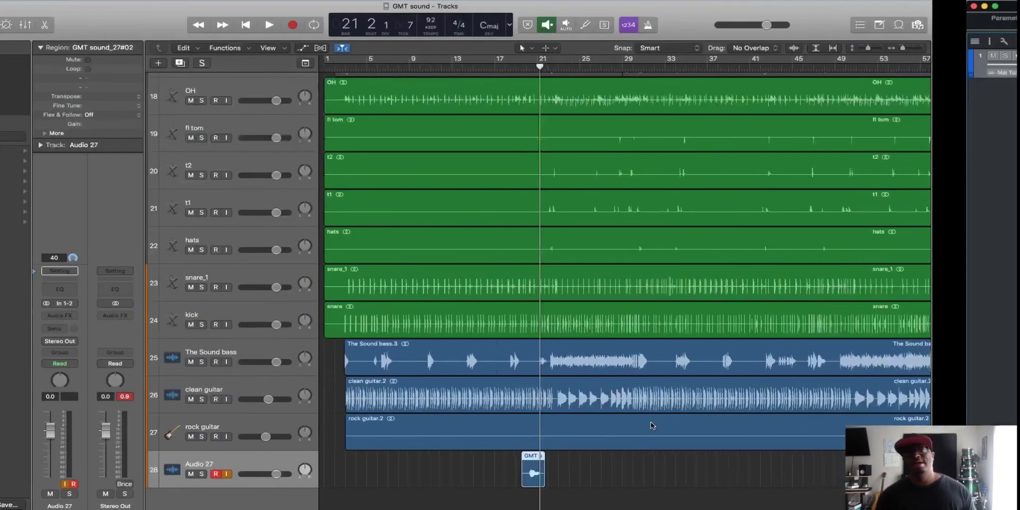
Return to the GMT sound project and re-arm Audio 27 for recording.
key("y")
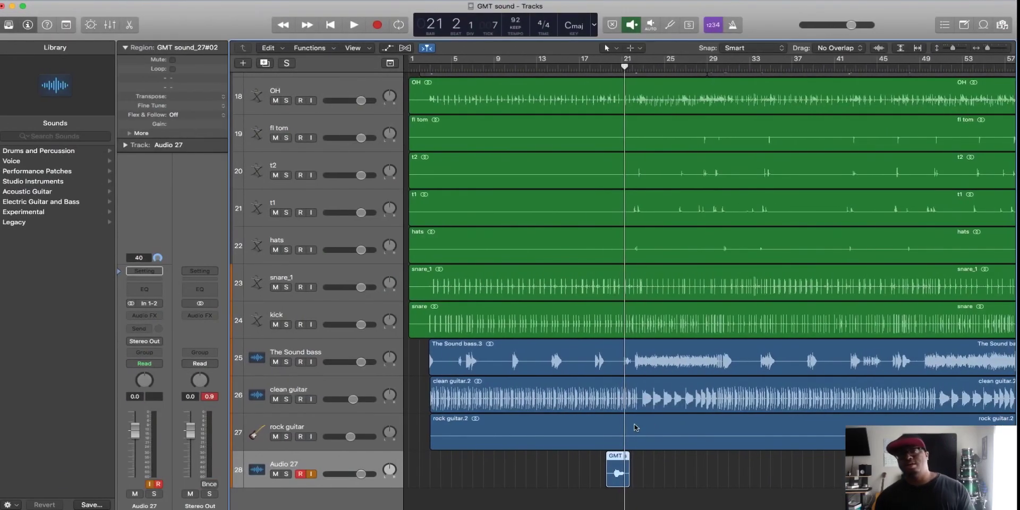
key("ctrl+r")
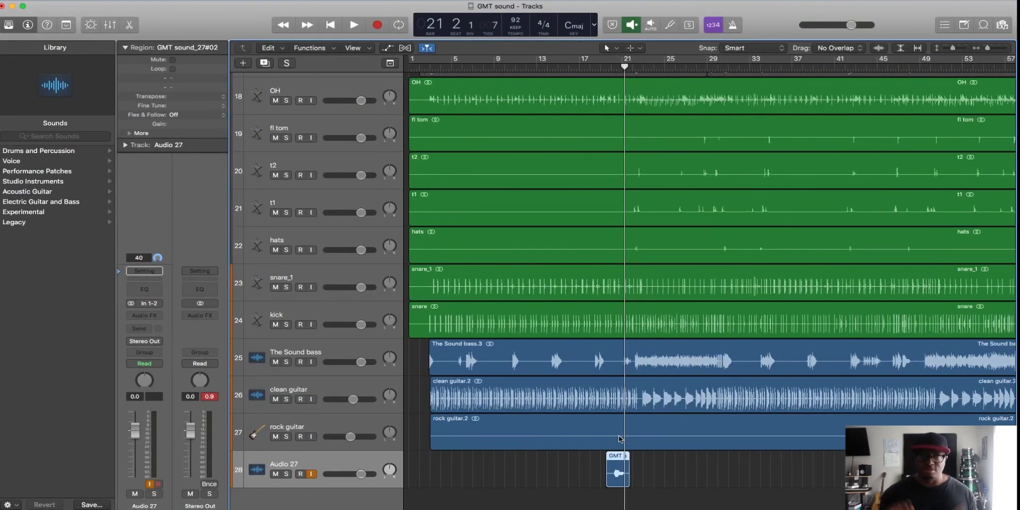